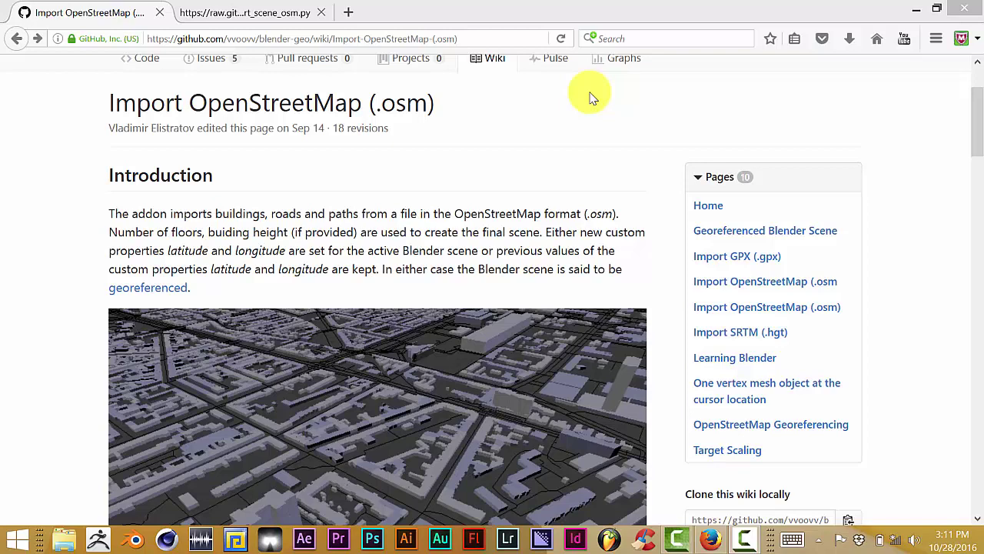
Step: Read through the Import OpenStreetMap (.osm) wiki page from the introduction down to the add-on link under Installation
left_click(75, 226)
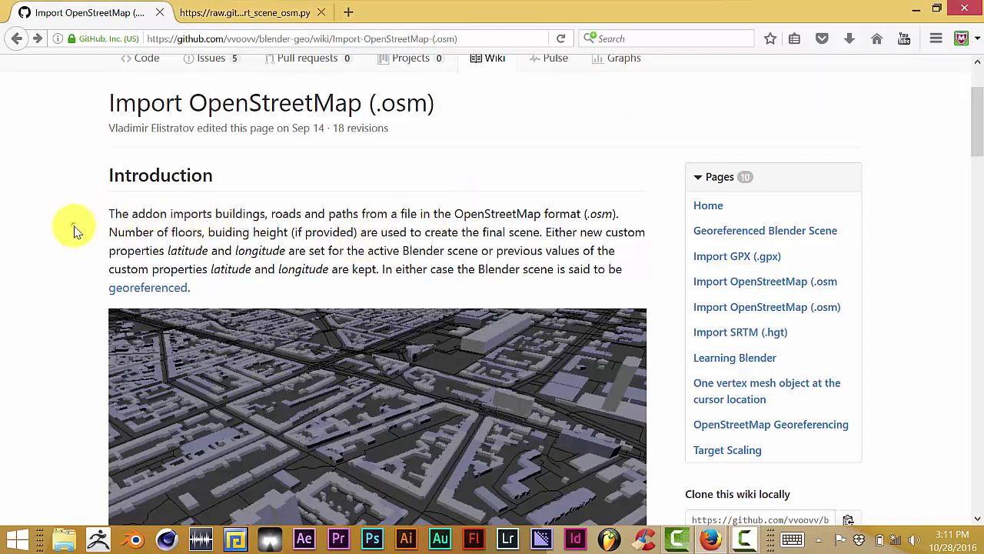
scroll(75, 230, "up", 3)
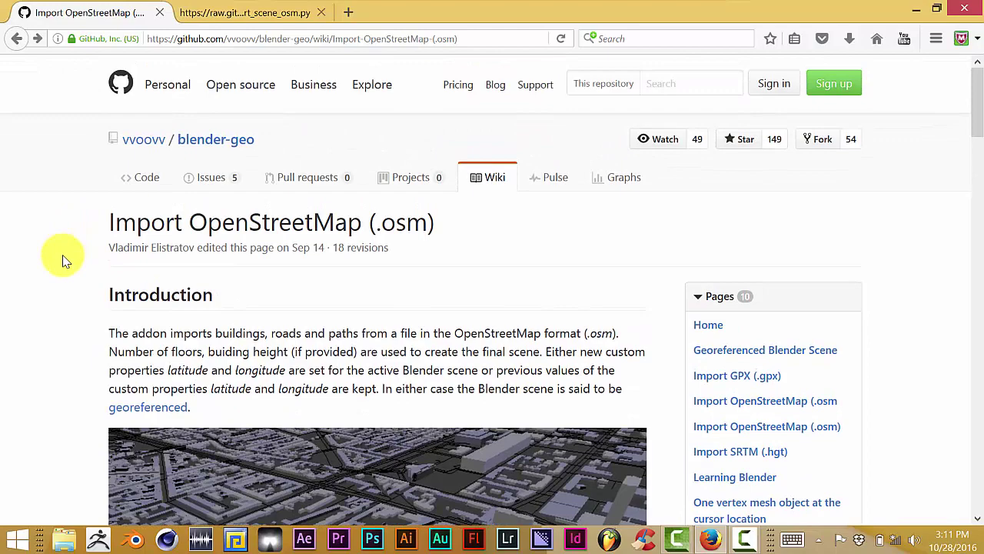
scroll(66, 259, "down", 3)
scroll(230, 154, "up", 3)
scroll(296, 316, "down", 5)
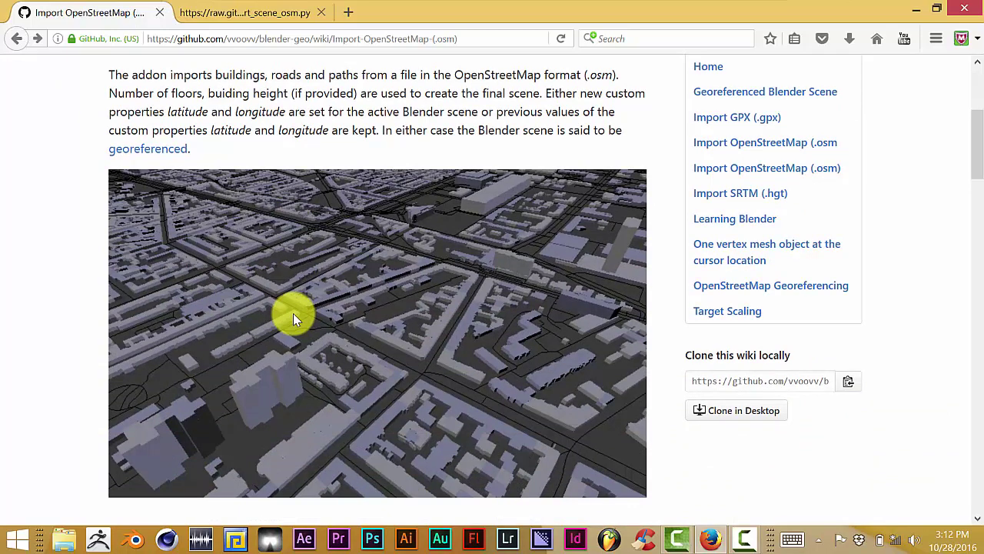
scroll(217, 324, "down", 2)
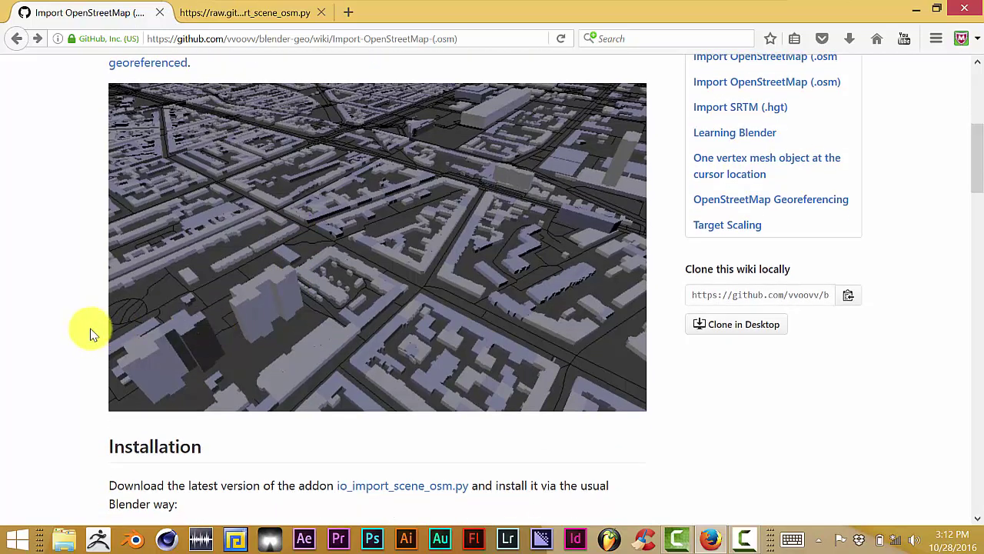
scroll(90, 331, "down", 2)
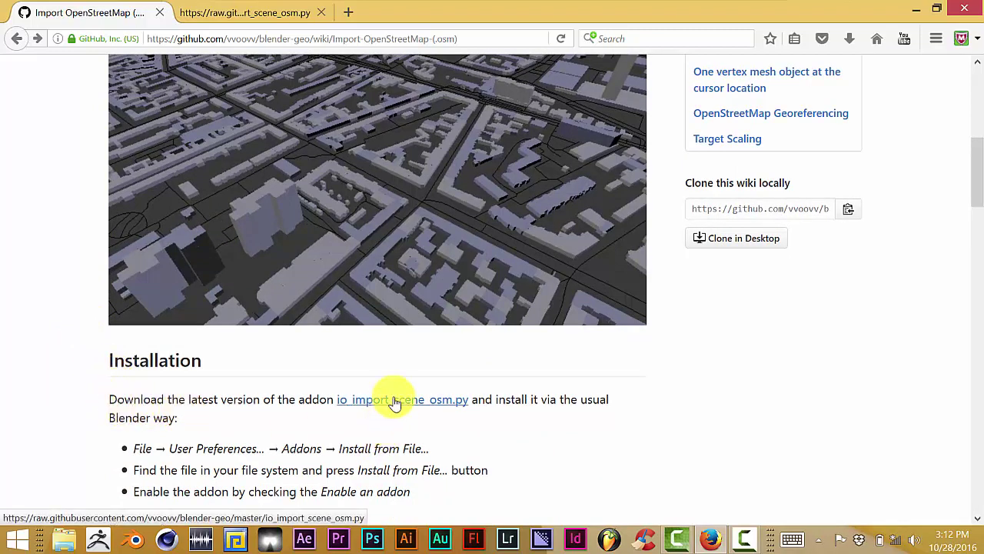
Step: Copy the entire source code of io_import_scene_osm.py from its already open raw page
left_click(225, 20)
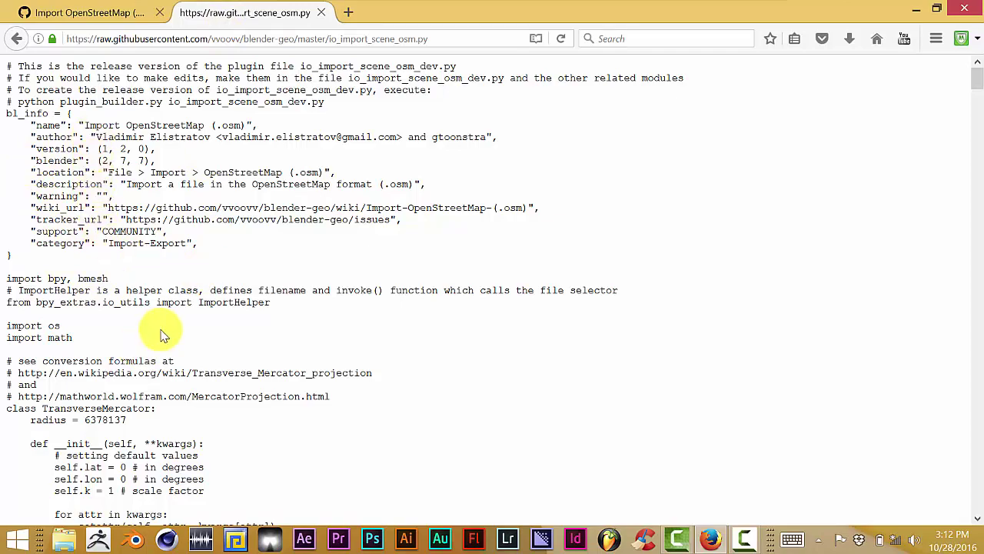
scroll(354, 383, "down", 8)
scroll(355, 385, "down", 2)
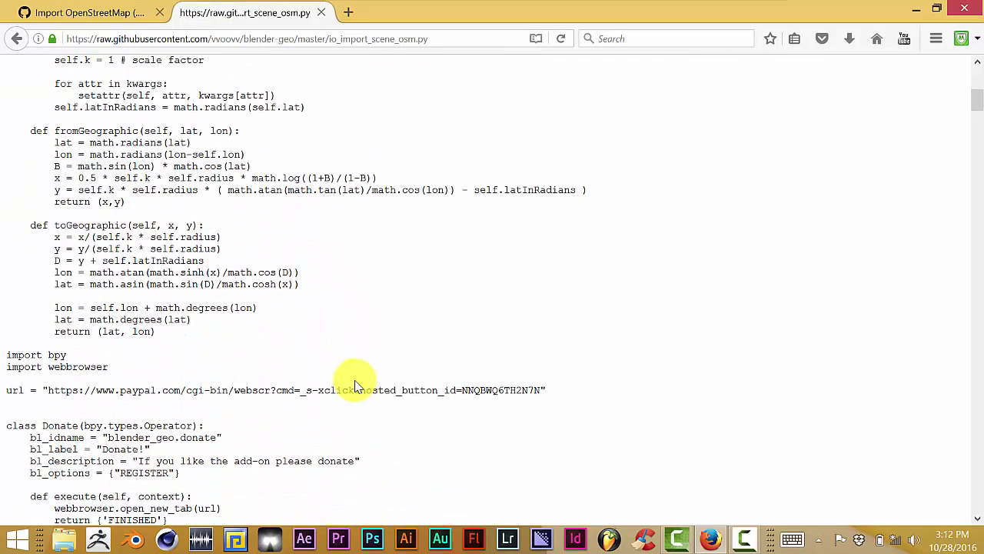
scroll(373, 322, "up", 10)
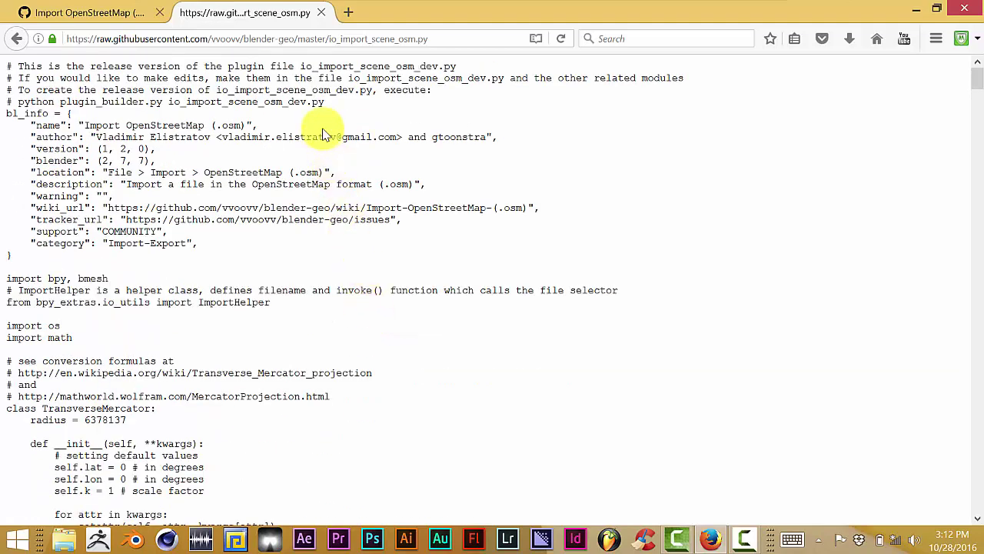
key("ctrl+a")
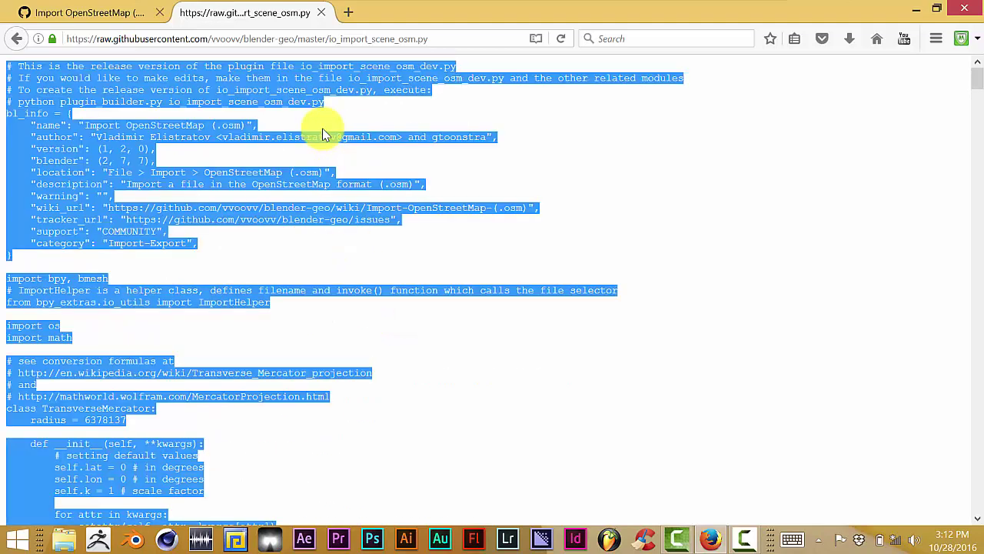
right_click(272, 89)
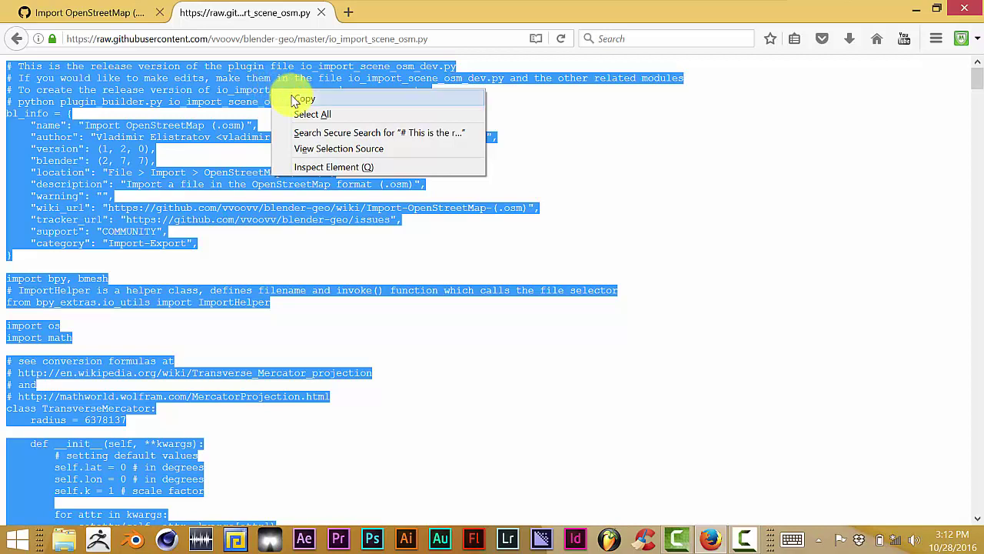
left_click(295, 100)
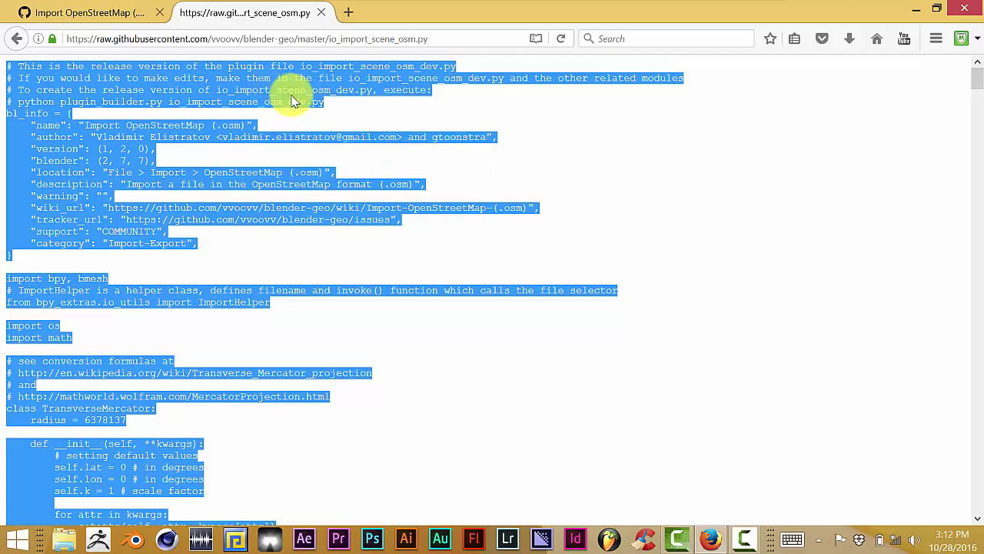
Step: Launch Blender, turn the 3D View area into a Text Editor and create a new text block
left_click(133, 539)
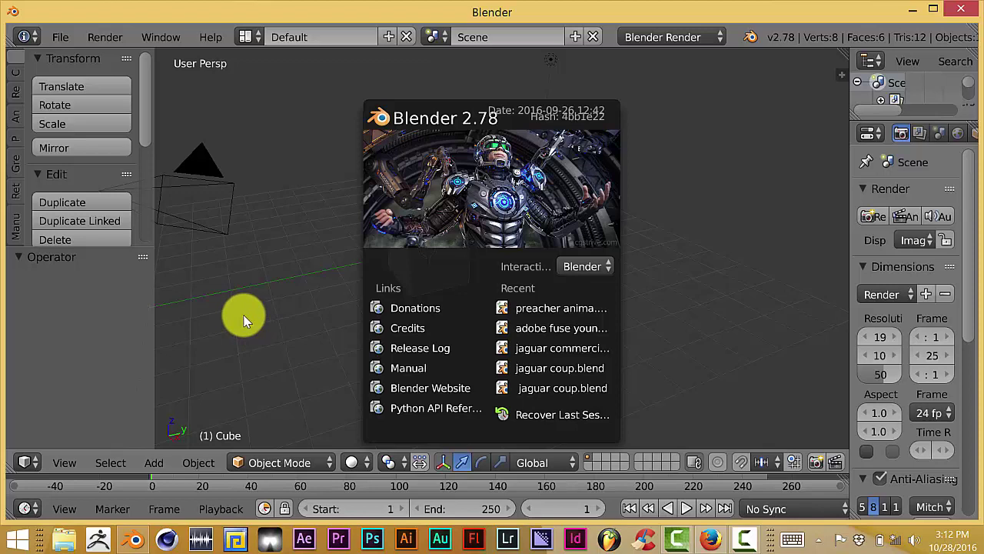
left_click(681, 138)
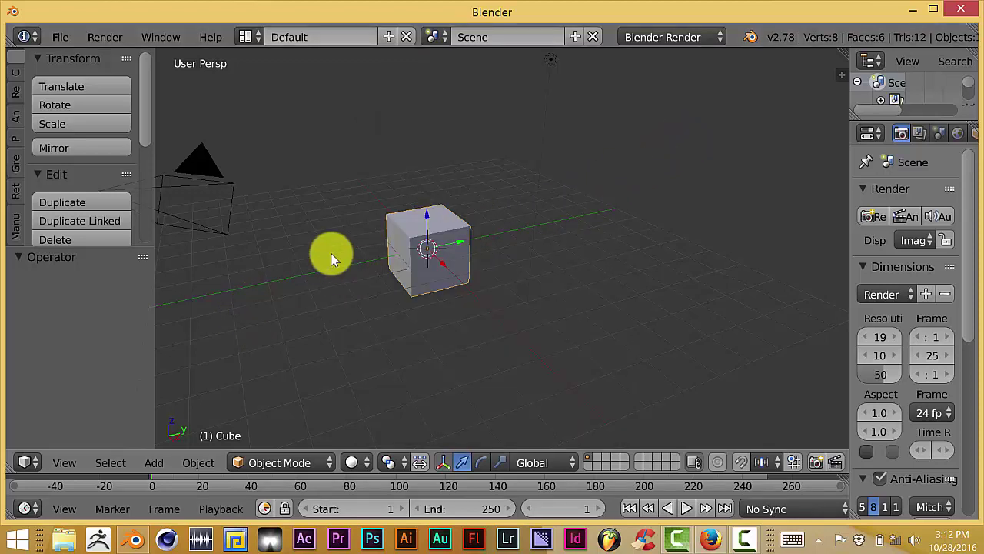
middle_click_drag(331, 253, 357, 253)
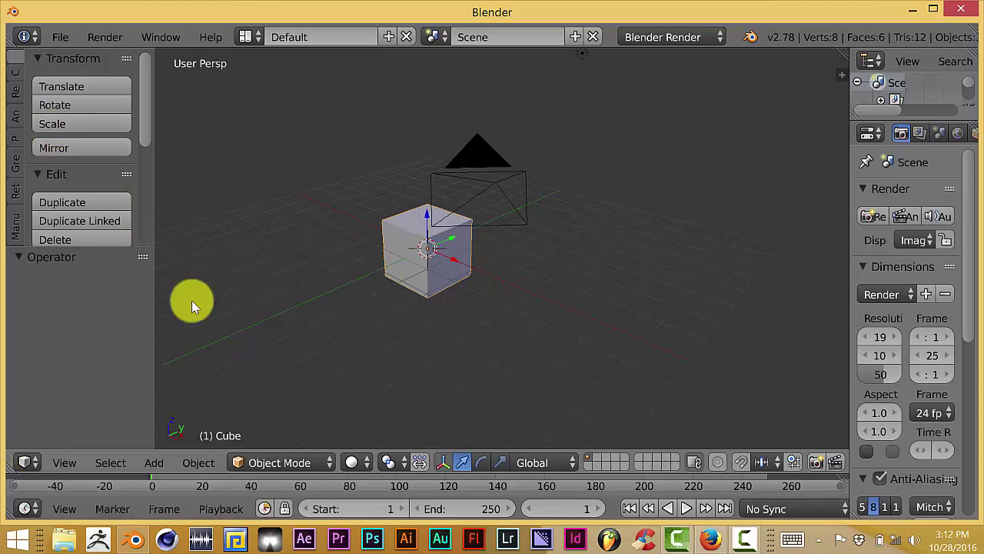
left_click(28, 462)
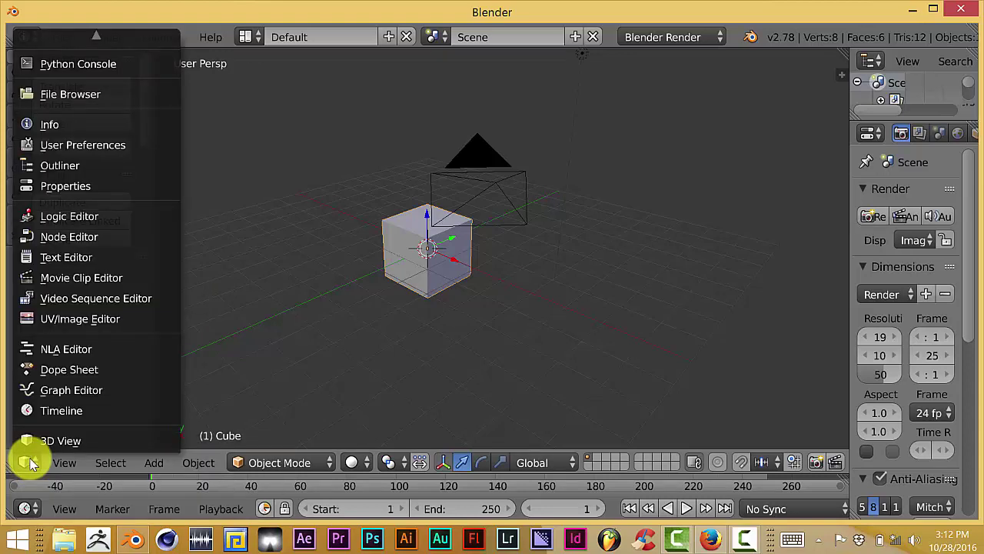
left_click(48, 260)
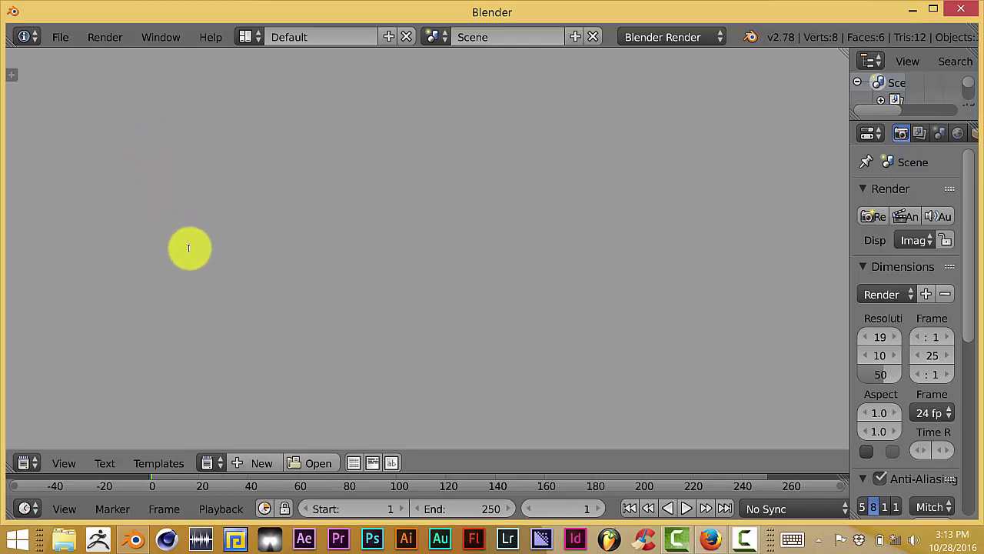
left_click(261, 462)
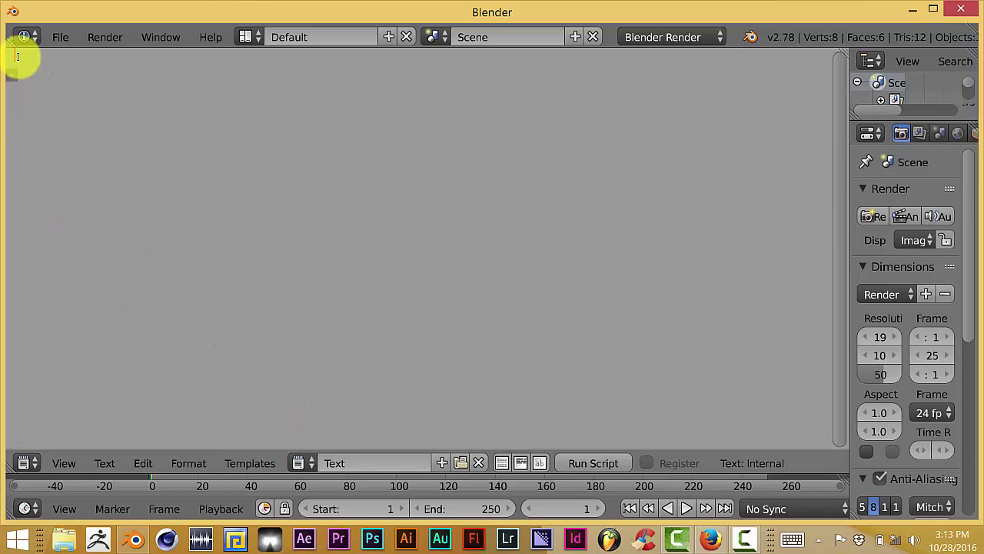
type("bgbetnhmfhmjj  ")
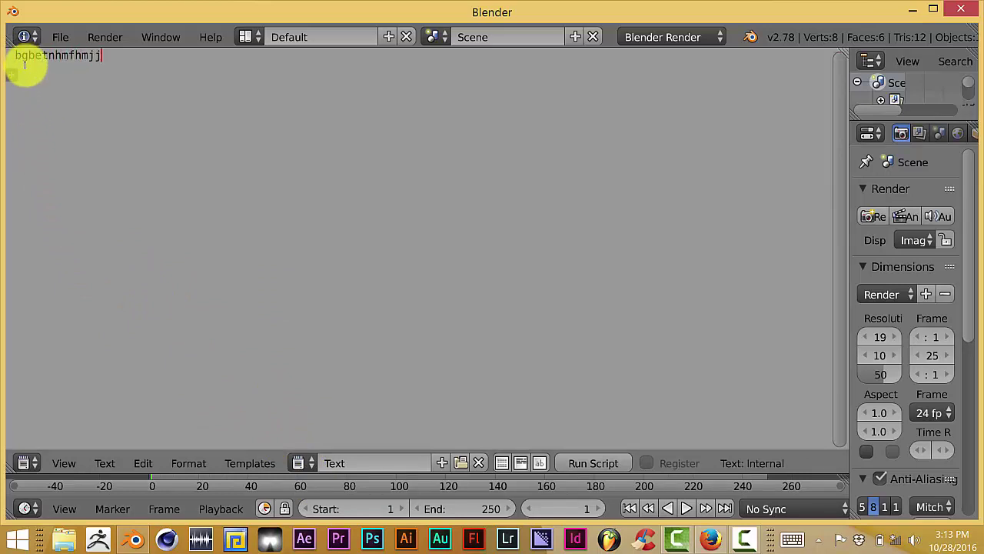
type("jjfhmf")
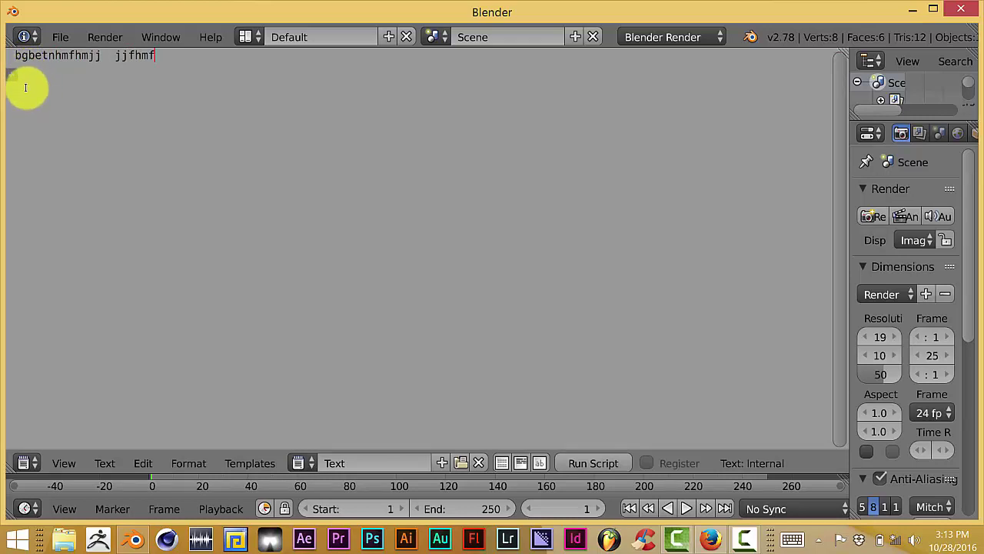
key("BackSpace")
key("BackSpace")
key("BackSpace")
key("BackSpace")
key("BackSpace")
key("BackSpace")
key("BackSpace")
key("BackSpace")
key("BackSpace")
key("BackSpace")
key("BackSpace")
key("BackSpace")
key("BackSpace")
key("BackSpace")
key("BackSpace")
key("BackSpace")
key("BackSpace")
key("BackSpace")
key("BackSpace")
key("BackSpace")
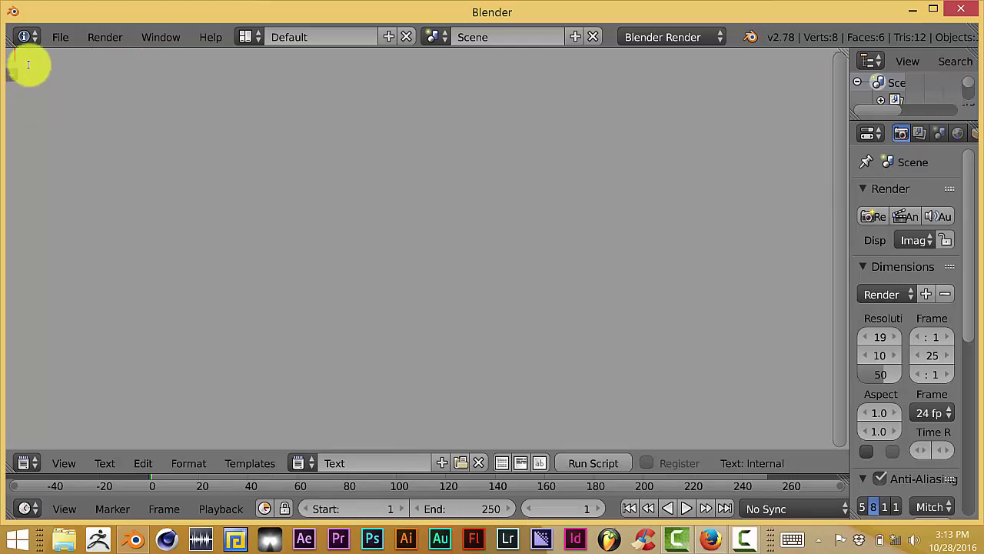
Step: Paste the copied add-on code into the empty text block and look over its final part
right_click(28, 62)
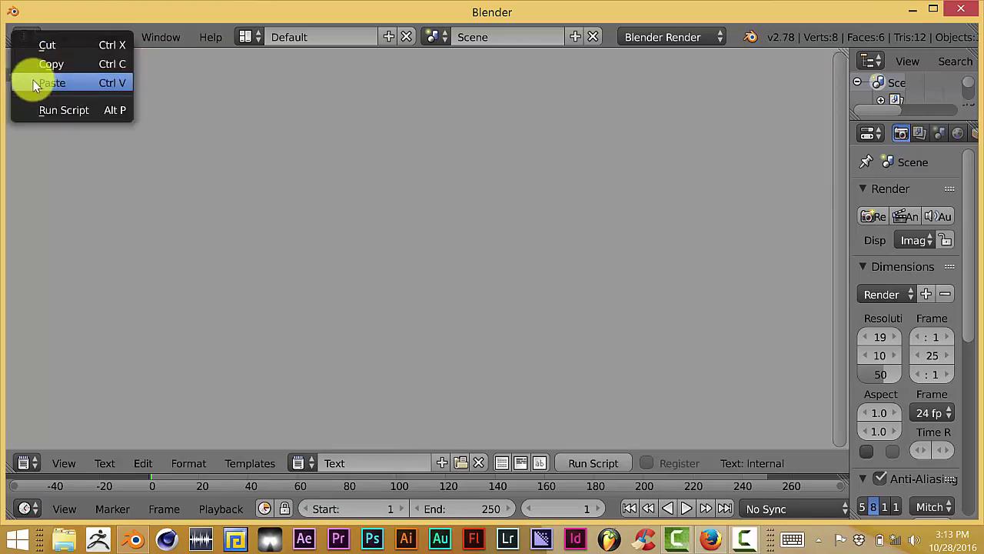
left_click(34, 84)
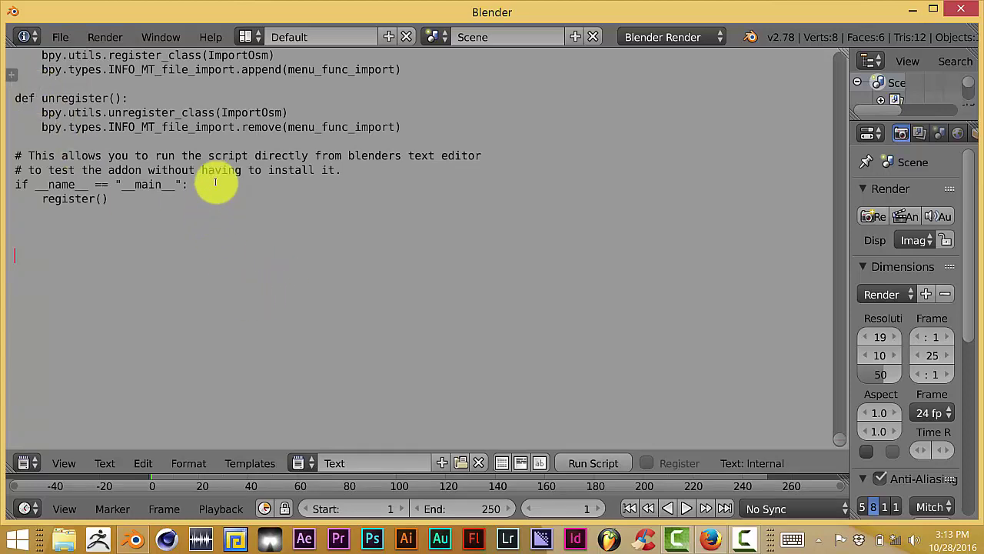
scroll(273, 243, "up", 12)
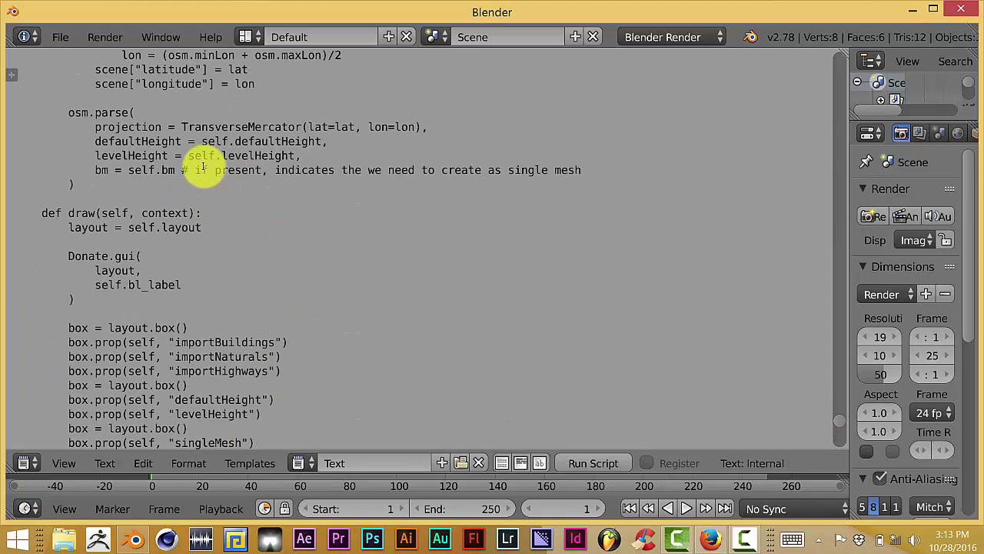
scroll(208, 160, "up", 8)
scroll(220, 72, "down", 14)
scroll(222, 141, "down", 5)
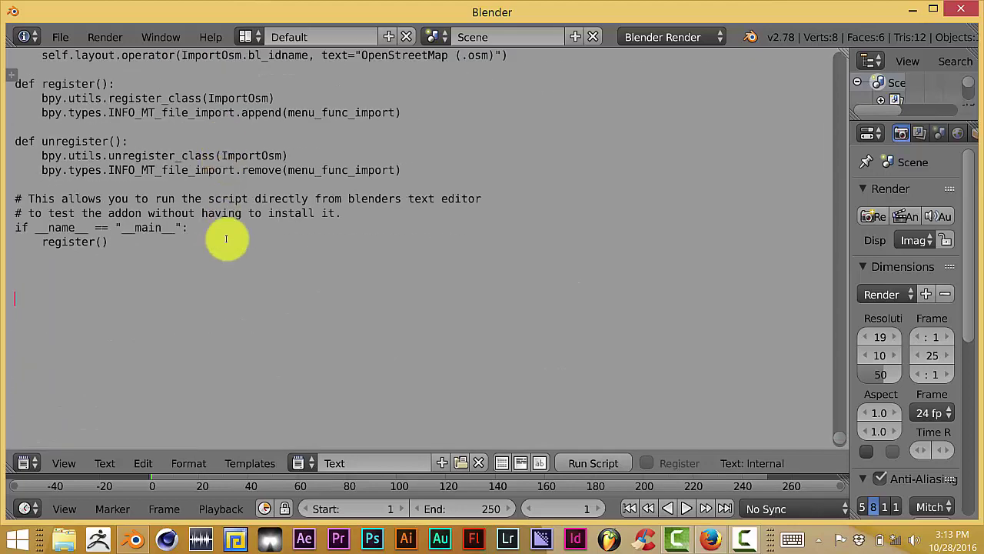
Step: Save the text block to the Desktop folder as "city scape.py"
left_click(144, 463)
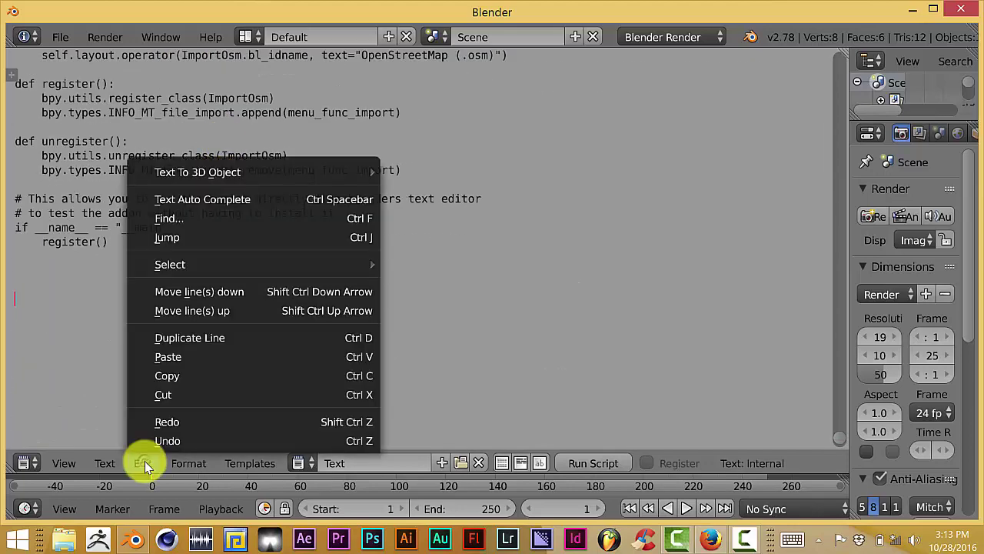
mouse_move(117, 463)
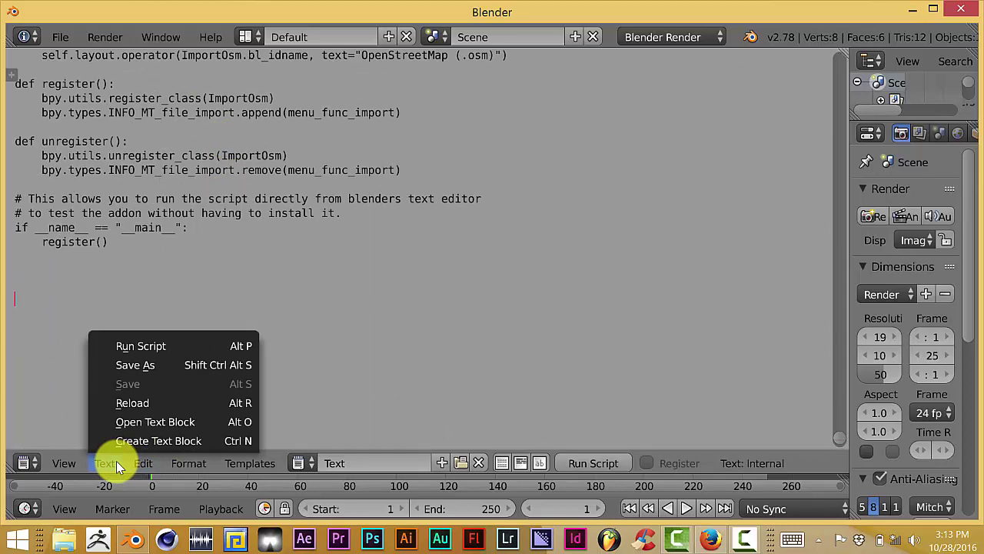
left_click(131, 365)
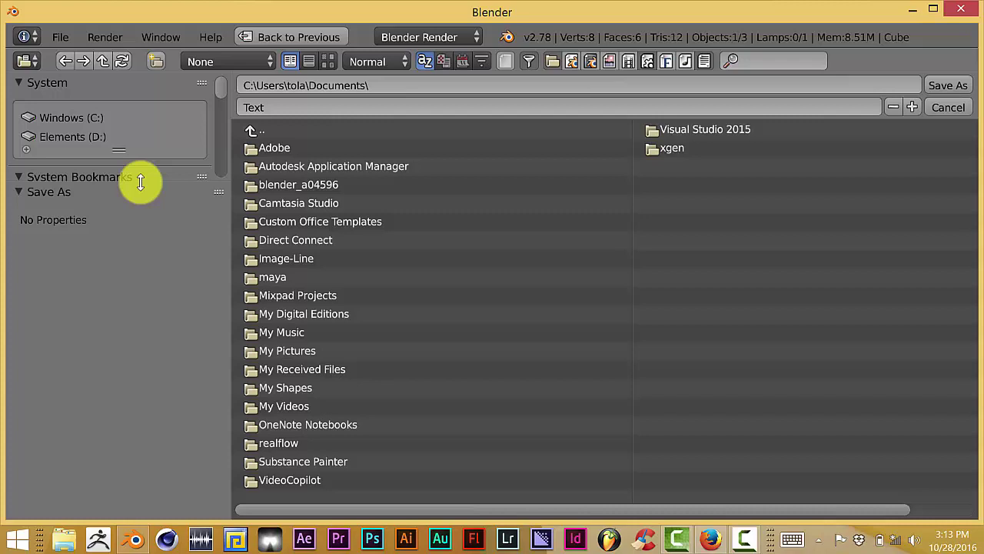
left_click_drag(136, 185, 130, 259)
left_click(55, 230)
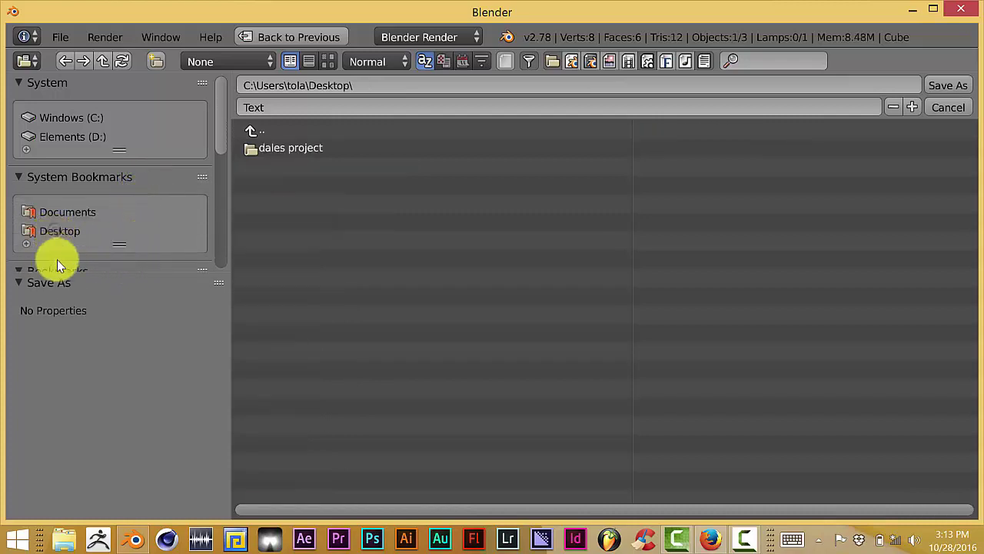
left_click(261, 107)
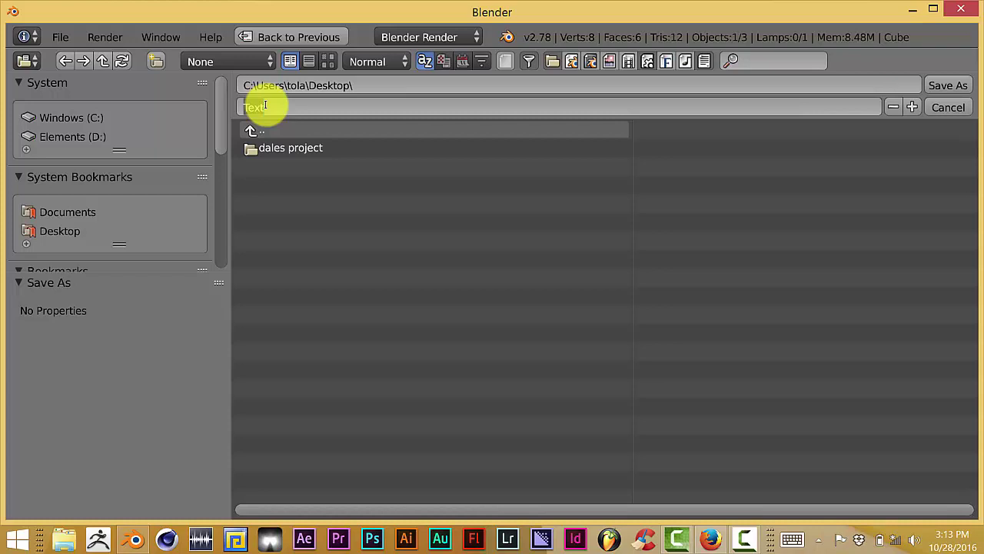
type("city scape")
type(".py")
key("Return")
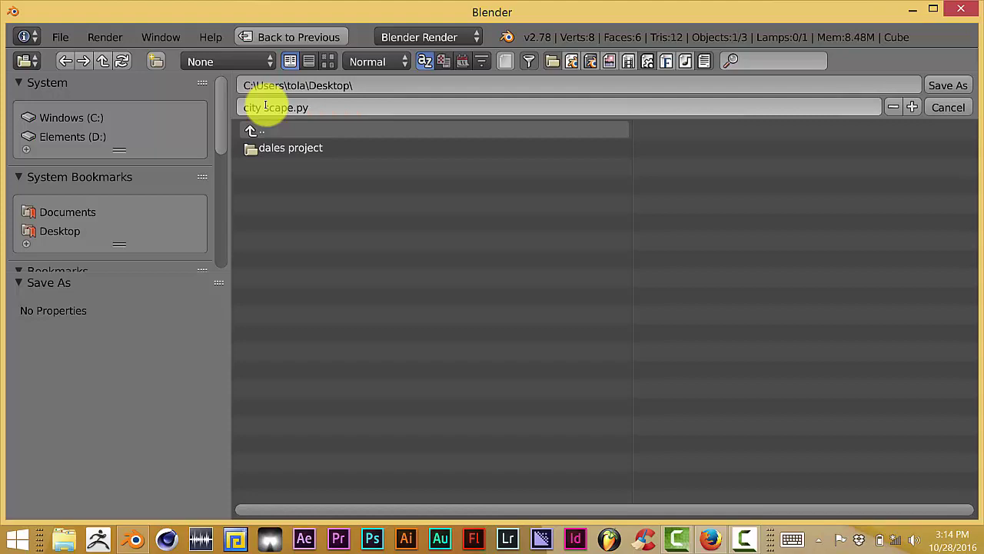
left_click(957, 87)
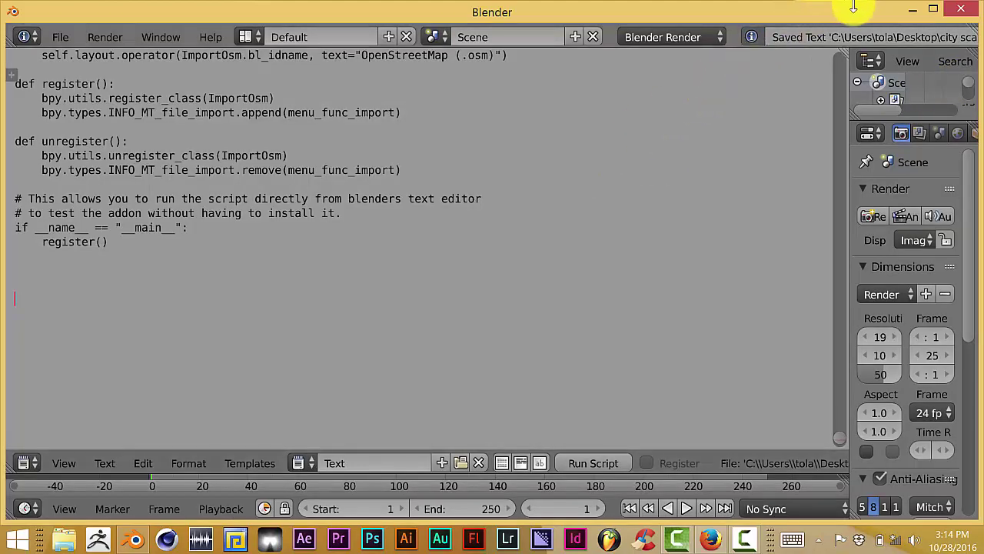
Step: Check the Windows desktop for the saved city scape.py file and return to Blender
left_click(914, 10)
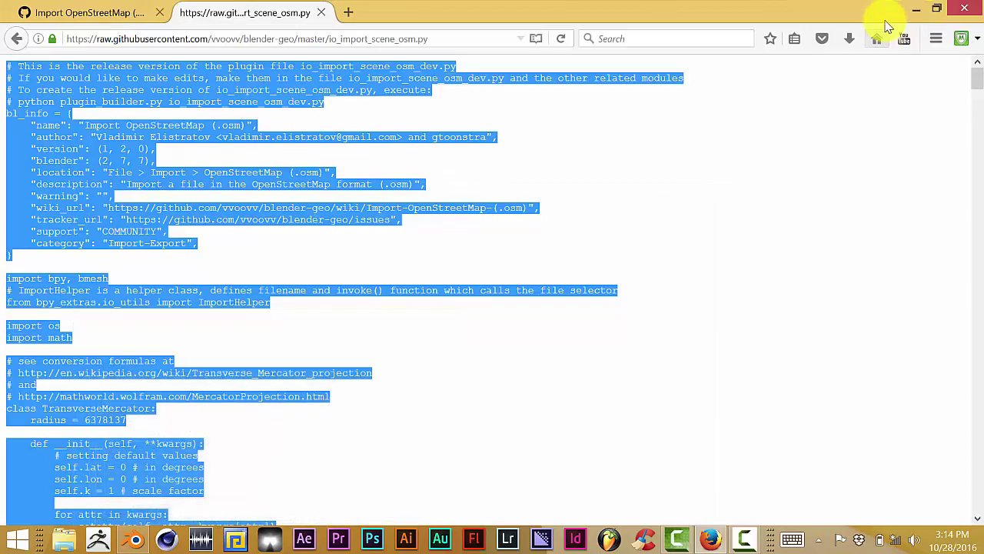
left_click(916, 10)
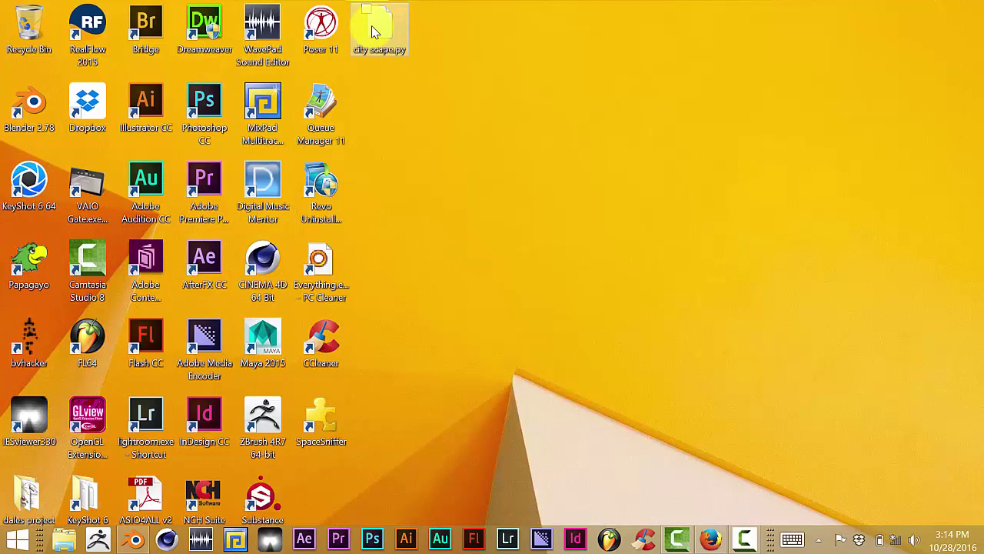
left_click_drag(373, 31, 373, 35)
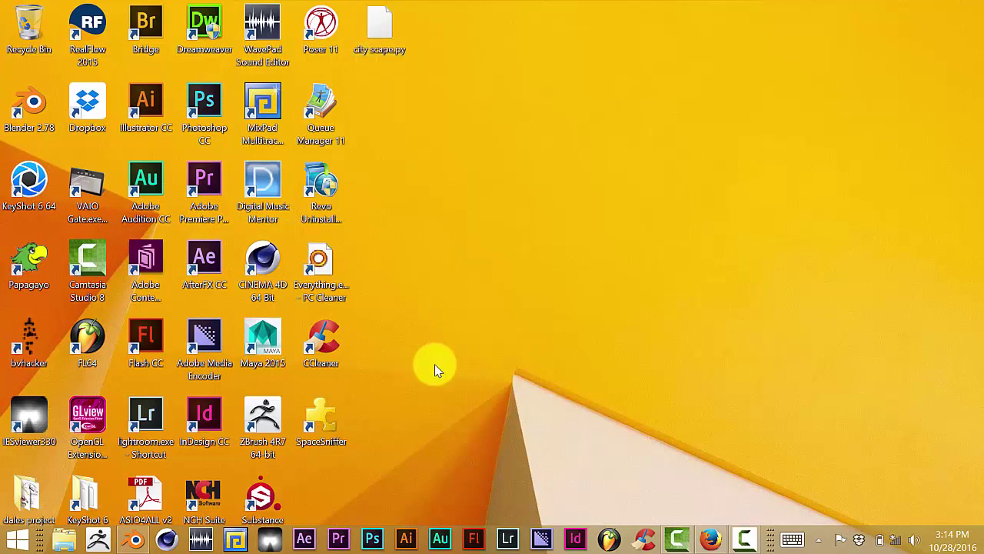
left_click(136, 544)
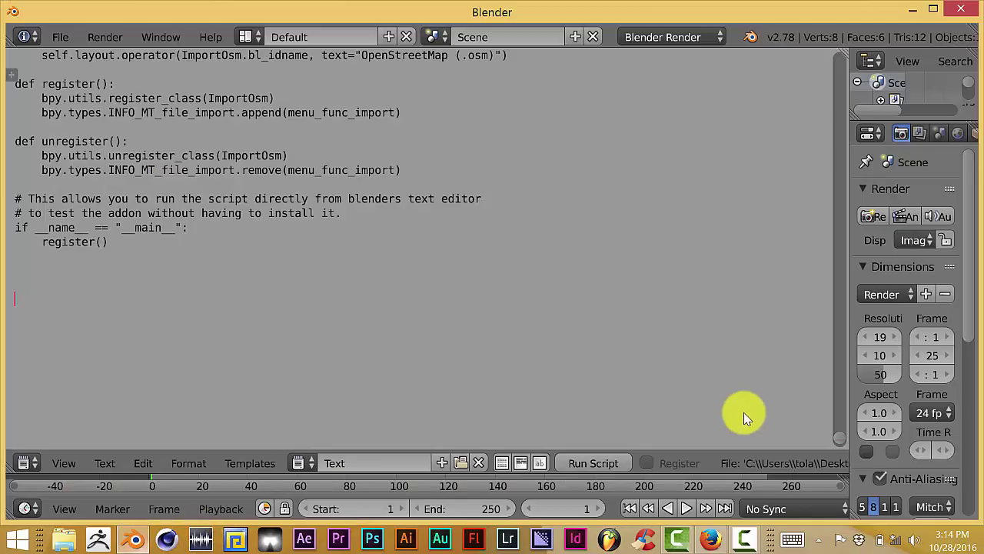
Step: Open the add-on preferences, close them again and restart Blender without saving the changes
left_click(61, 37)
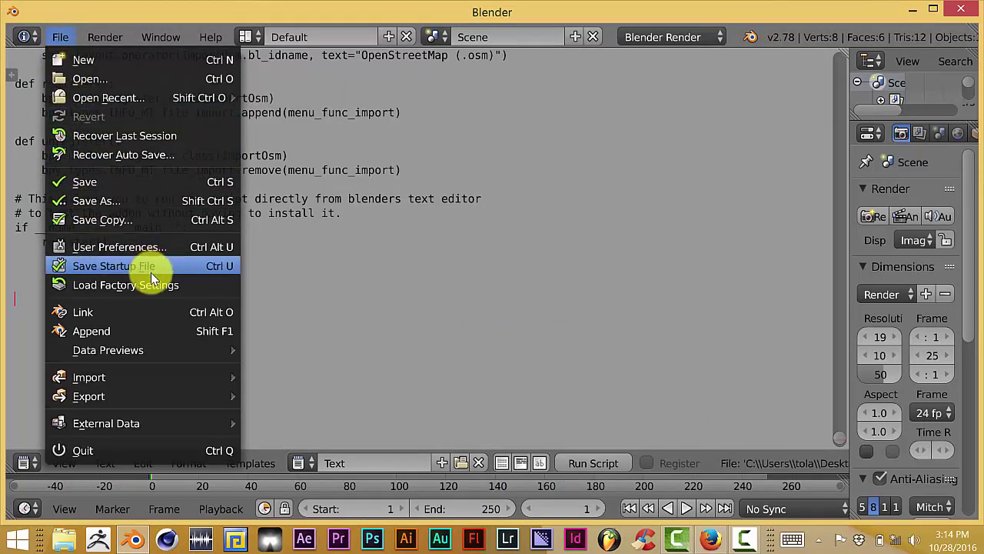
left_click(156, 249)
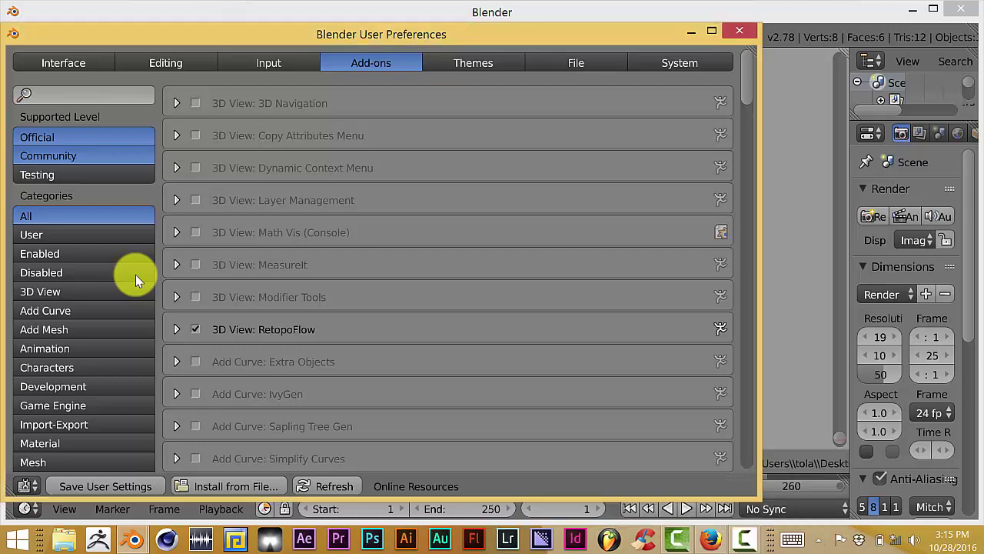
key("alt+F4")
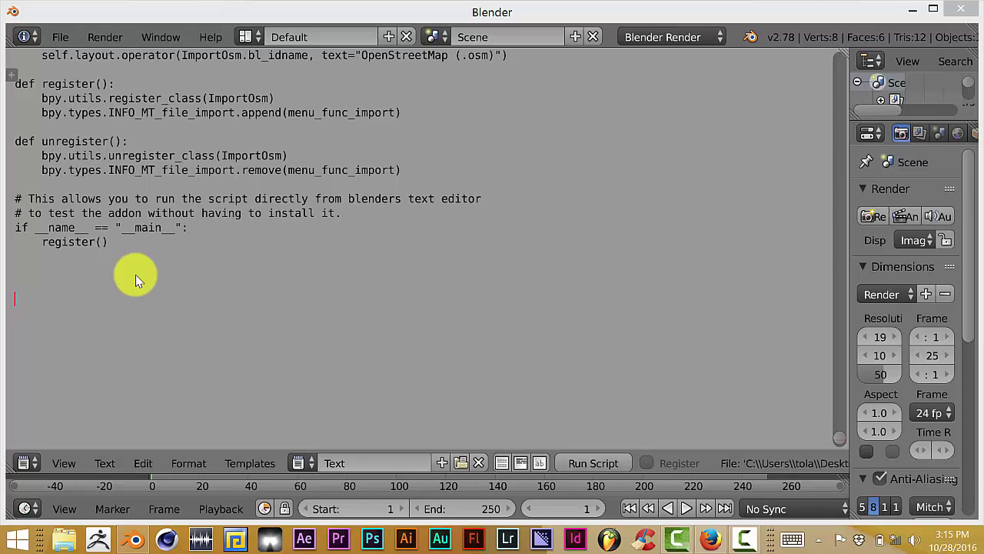
key("alt+F4")
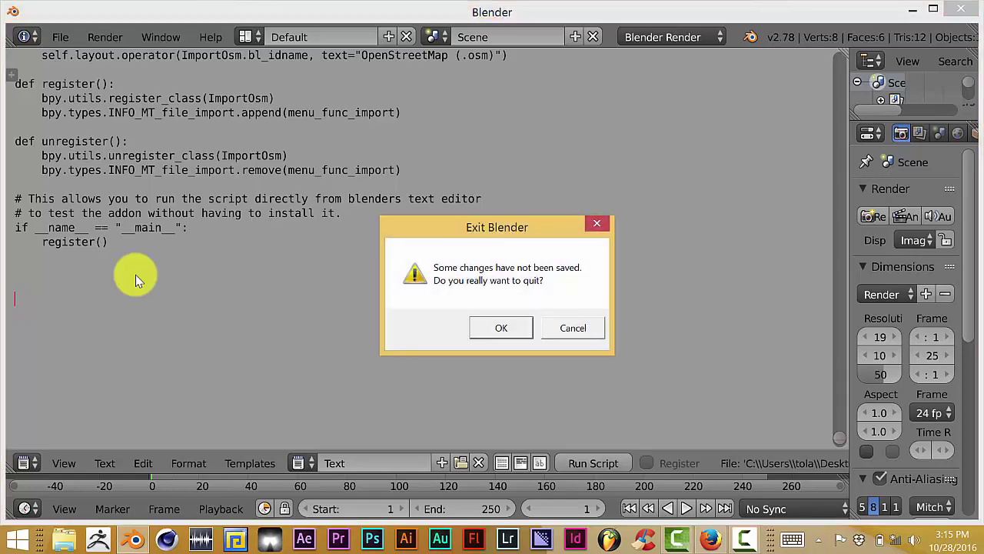
key("Return")
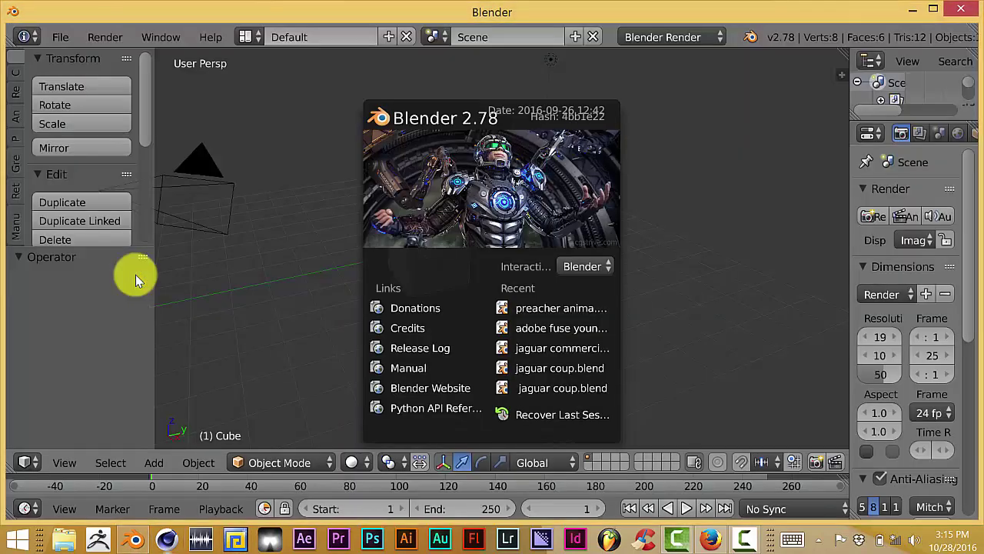
Step: Install the add-on file city scape.py from the Desktop folder through the user preferences, and close the preferences
left_click(135, 280)
left_click(60, 37)
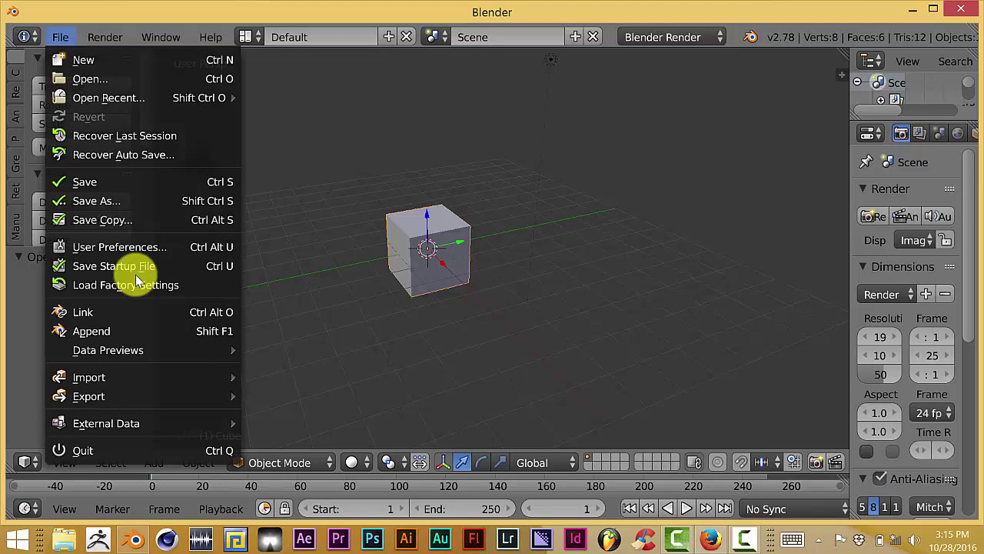
key("Down")
key("Down")
key("Down")
key("Down")
key("Down")
key("Down")
key("Down")
key("Down")
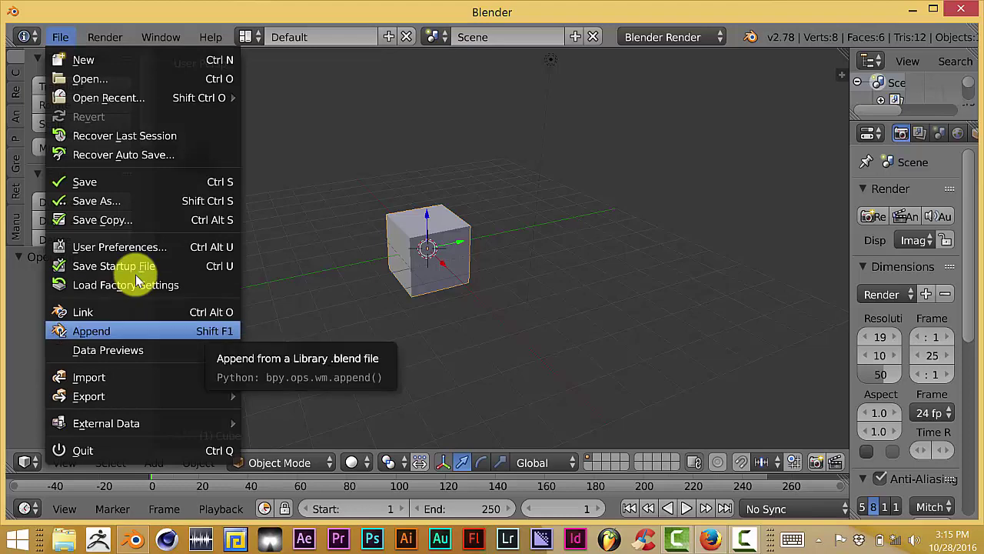
key("Up")
key("Up")
key("Up")
key("Up")
key("Return")
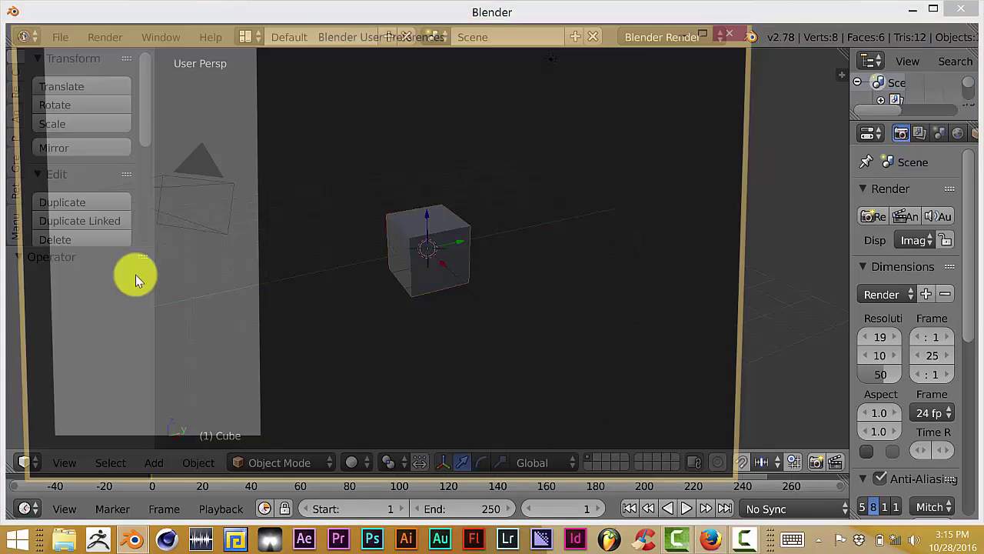
left_click(228, 485)
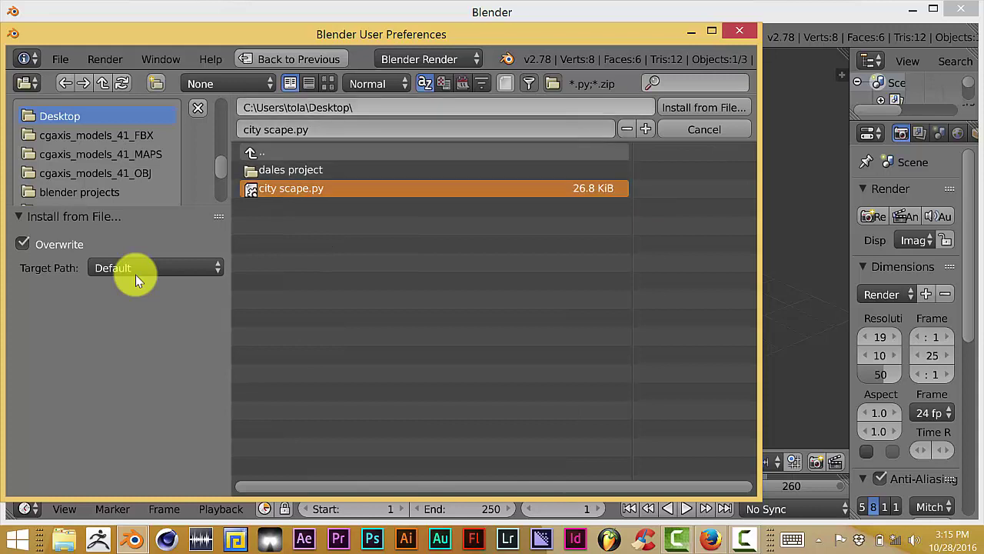
key("Return")
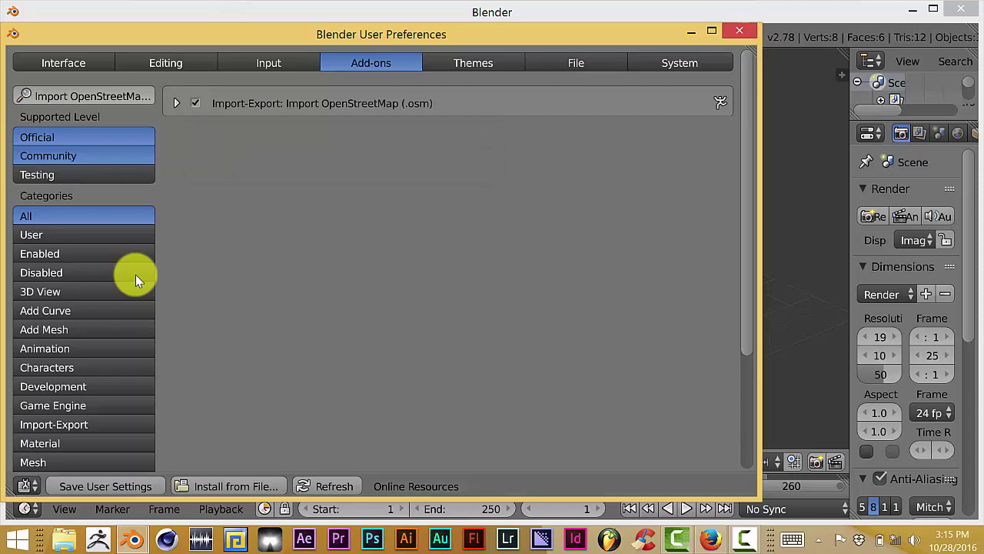
key("alt+F4")
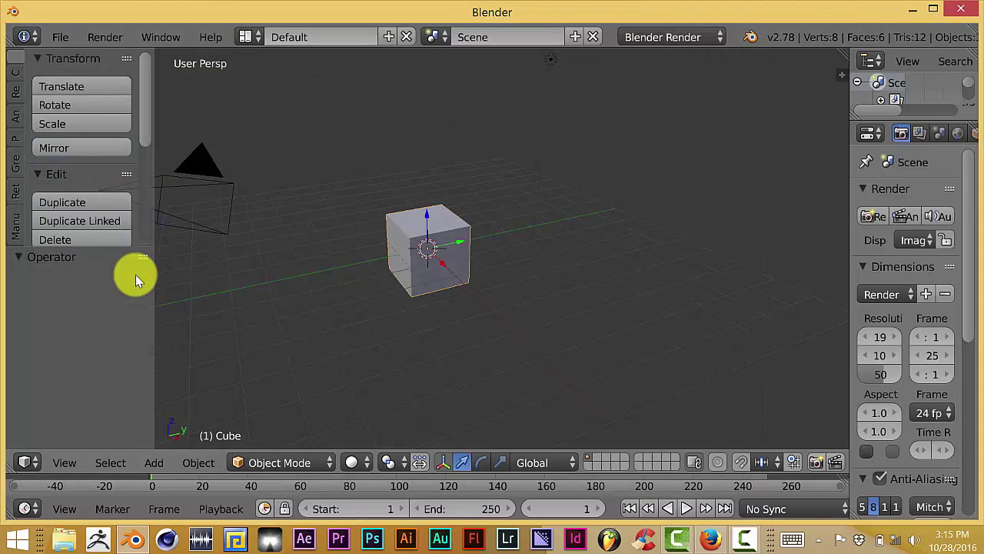
Step: Switch to Firefox, copy the selected io_import_scene_osm.py code and return to Blender
mouse_move(710, 538)
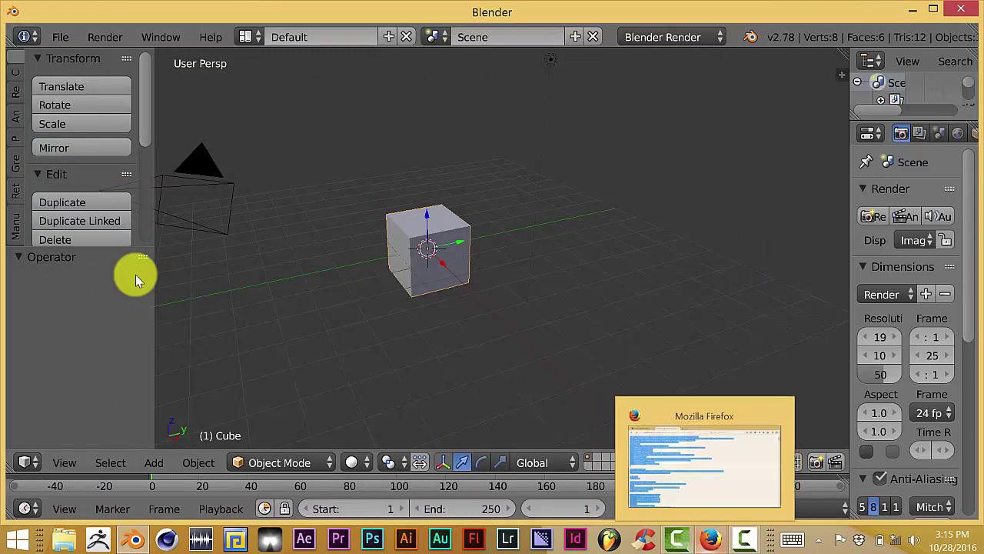
left_click(710, 538)
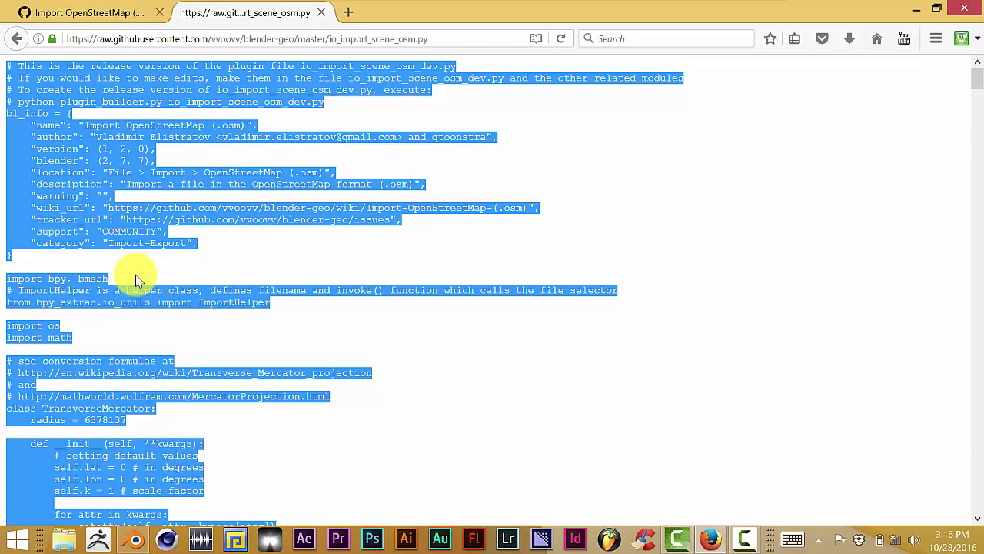
key("shift+F10")
key("Down")
key("Return")
key("alt+Tab")
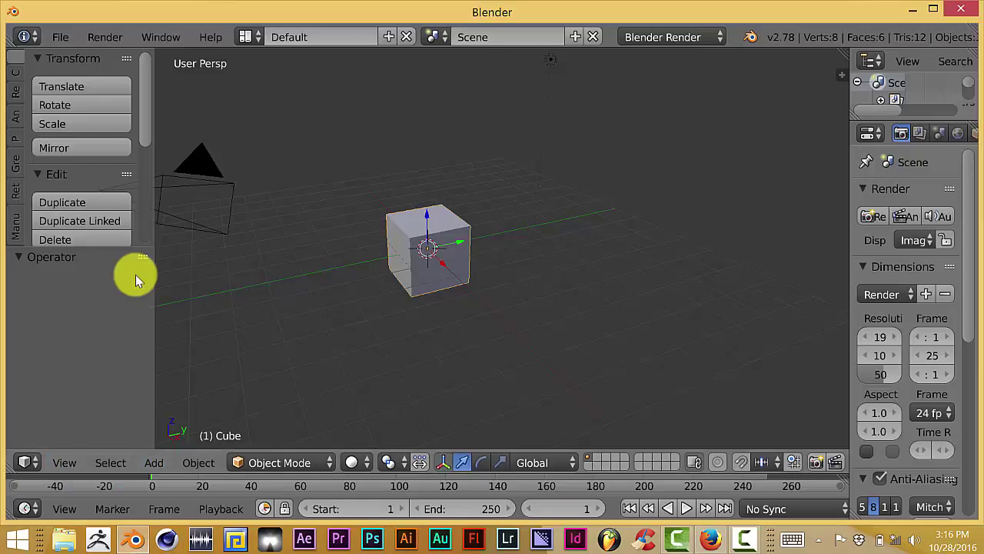
Step: Change the 3D View area to a Text Editor and create a new text block
left_click(25, 462)
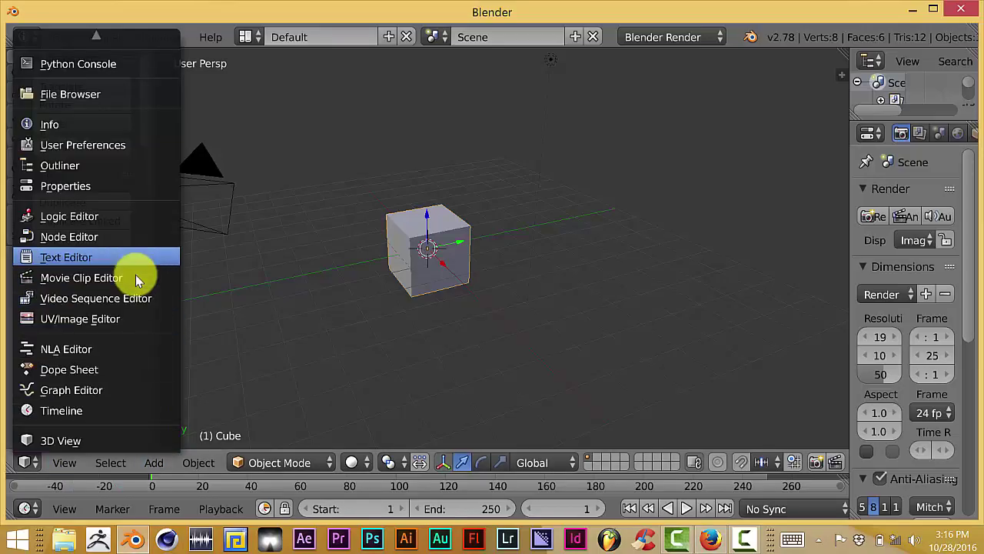
key("Up")
key("Up")
key("Up")
key("Down")
key("Down")
key("Down")
key("Return")
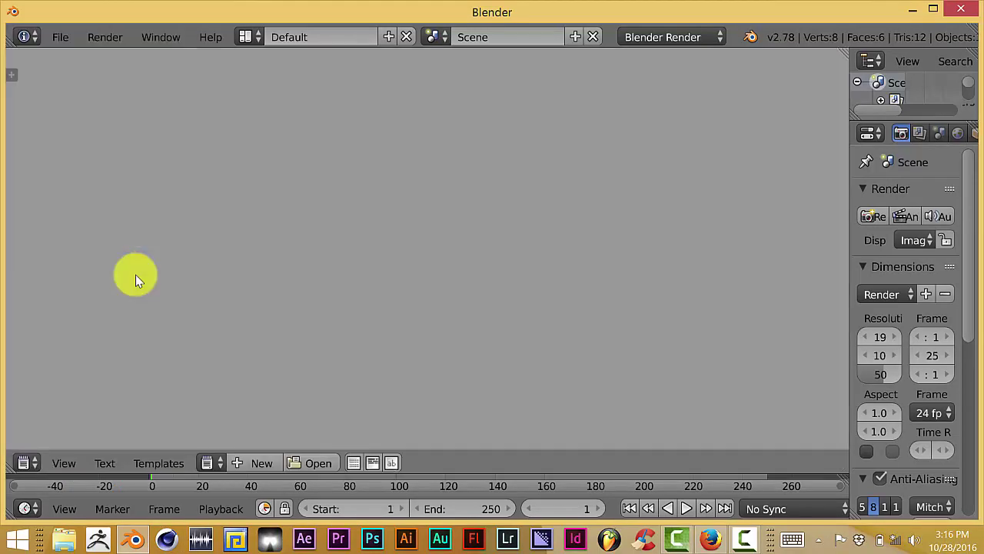
key("ctrl+n")
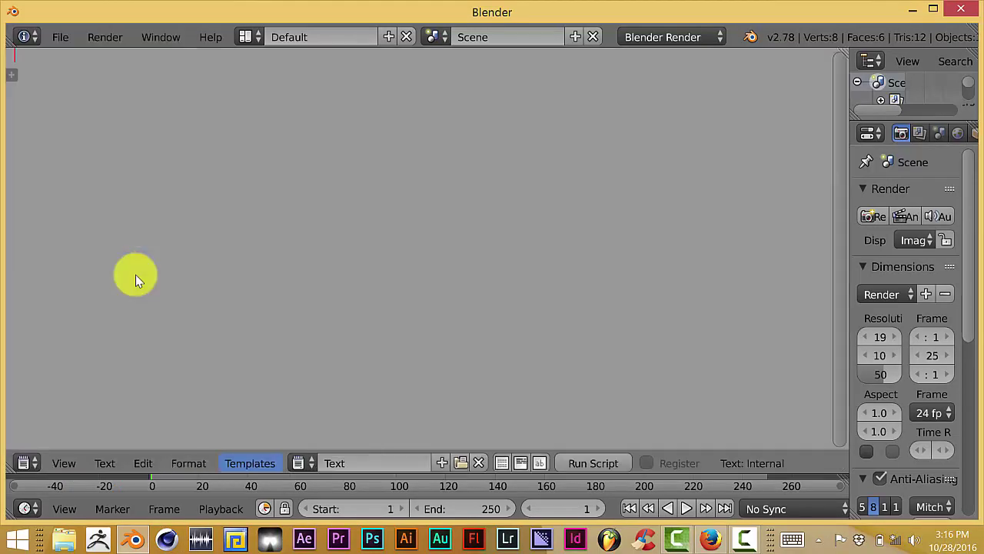
Step: Paste the copied OpenStreetMap import code into the empty text block
right_click(136, 280)
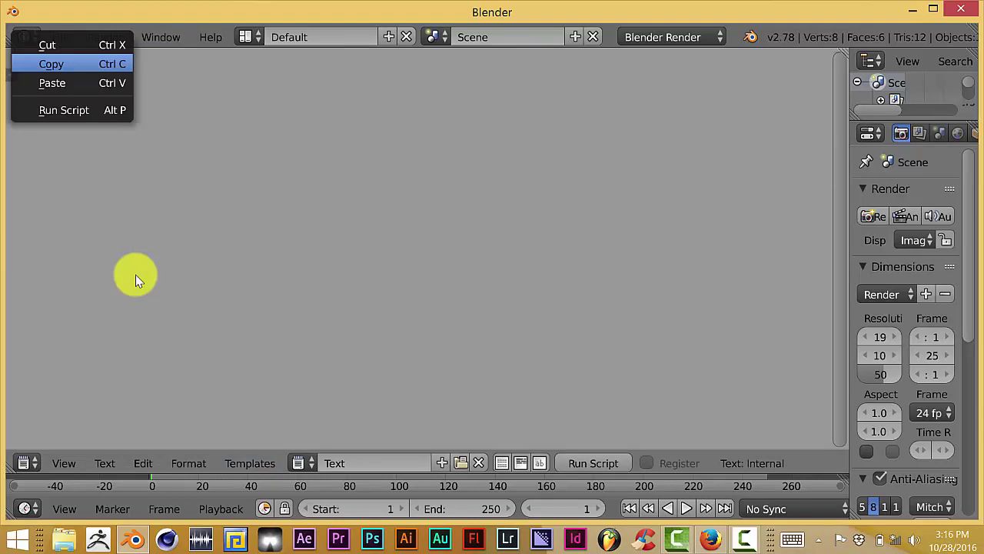
key("Down")
key("Return")
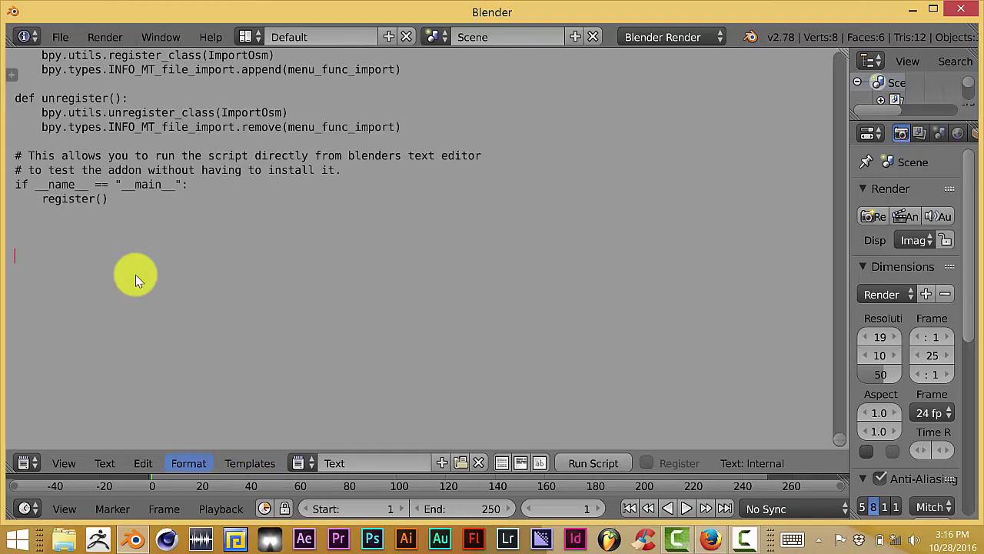
Step: Start saving the text block as a file, browse the Documents folder, and quit Blender without saving
left_click(104, 463)
key("Return")
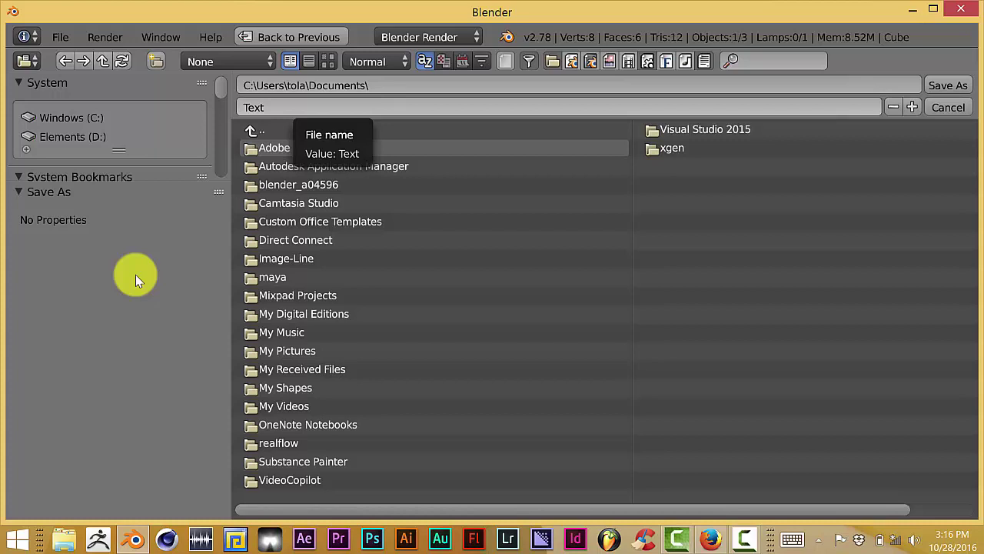
key("Down")
key("Down")
key("Up")
key("Up")
key("Up")
key("Right")
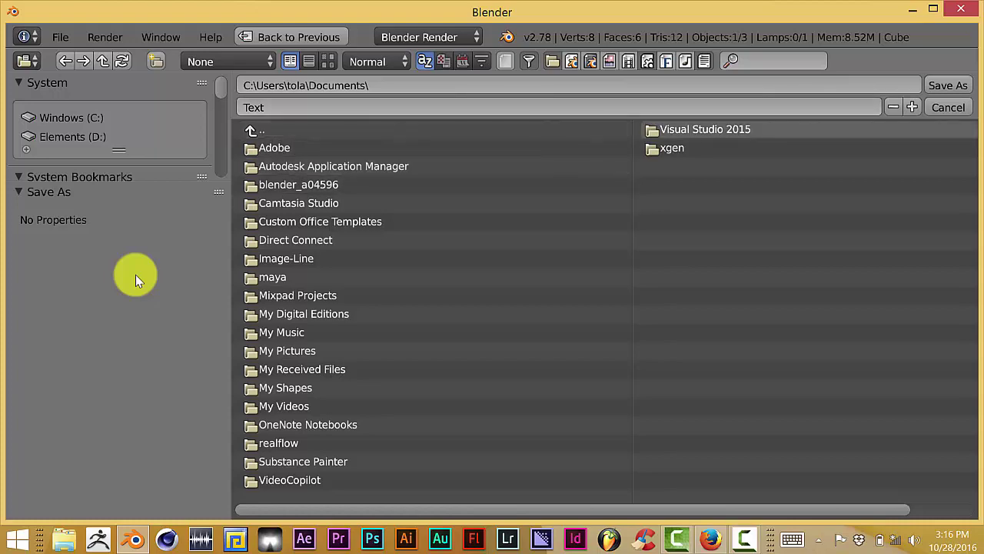
key("alt+F4")
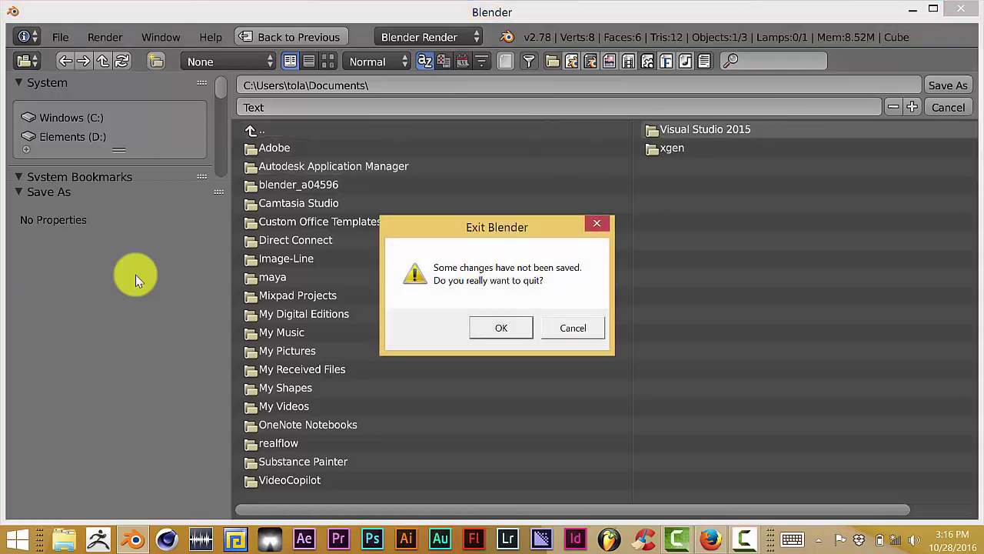
key("Return")
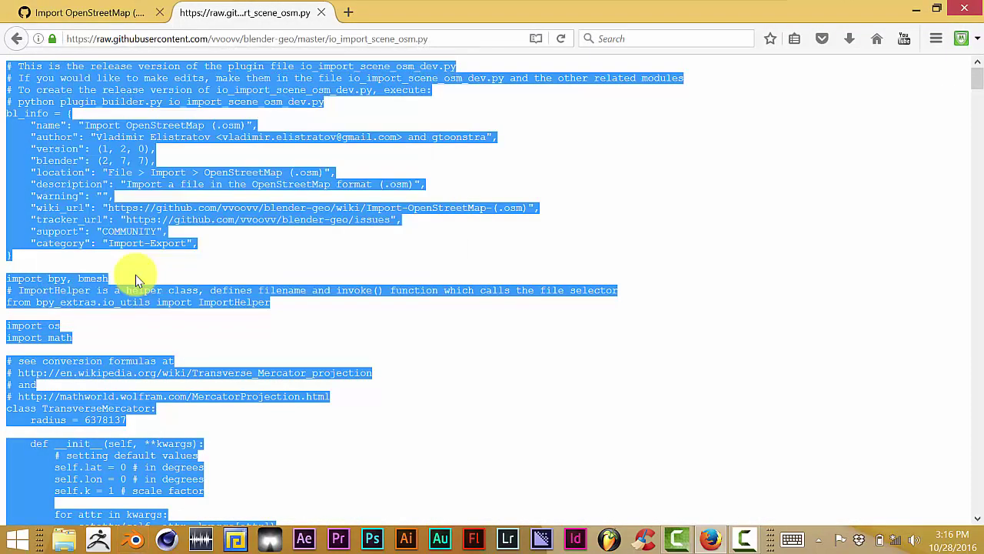